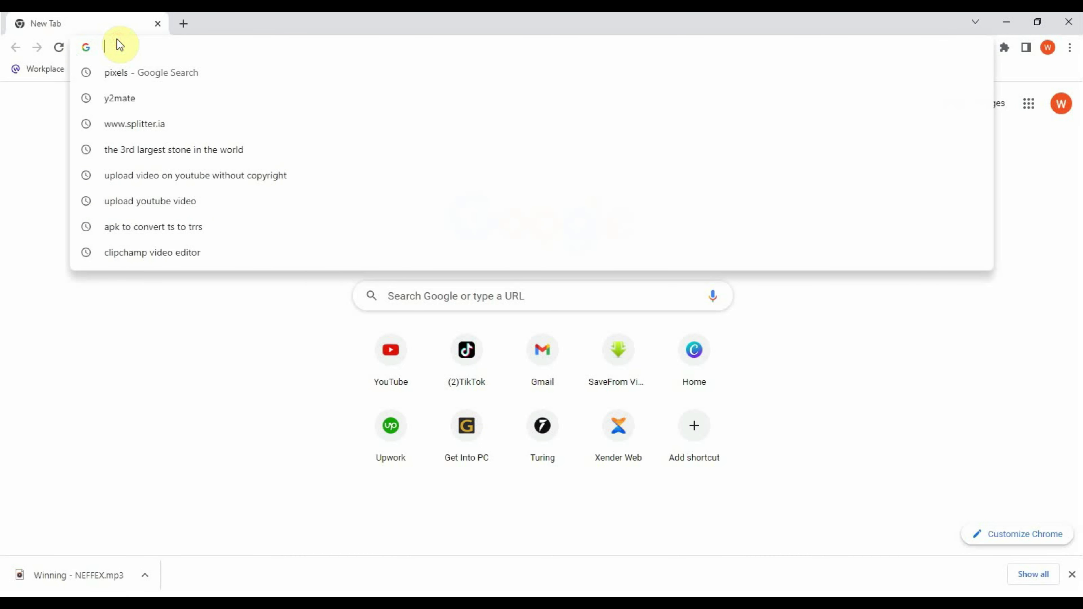
Load youtube.com from the address bar suggestion.
key("Return")
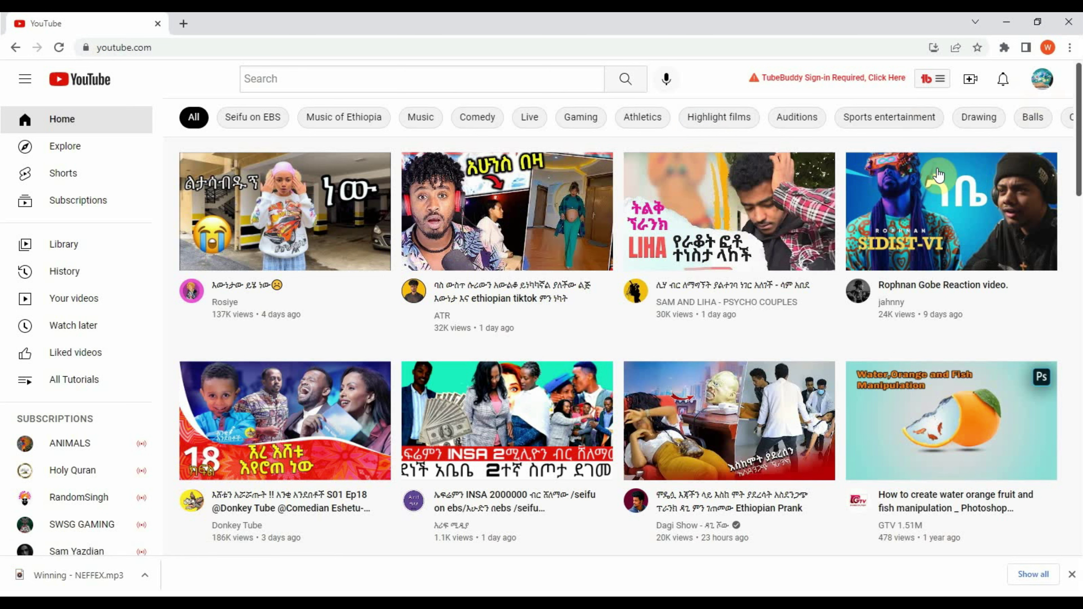
Switch to YouTube Studio from the account menu and scroll the sidebar toward Audio library.
left_click(1043, 82)
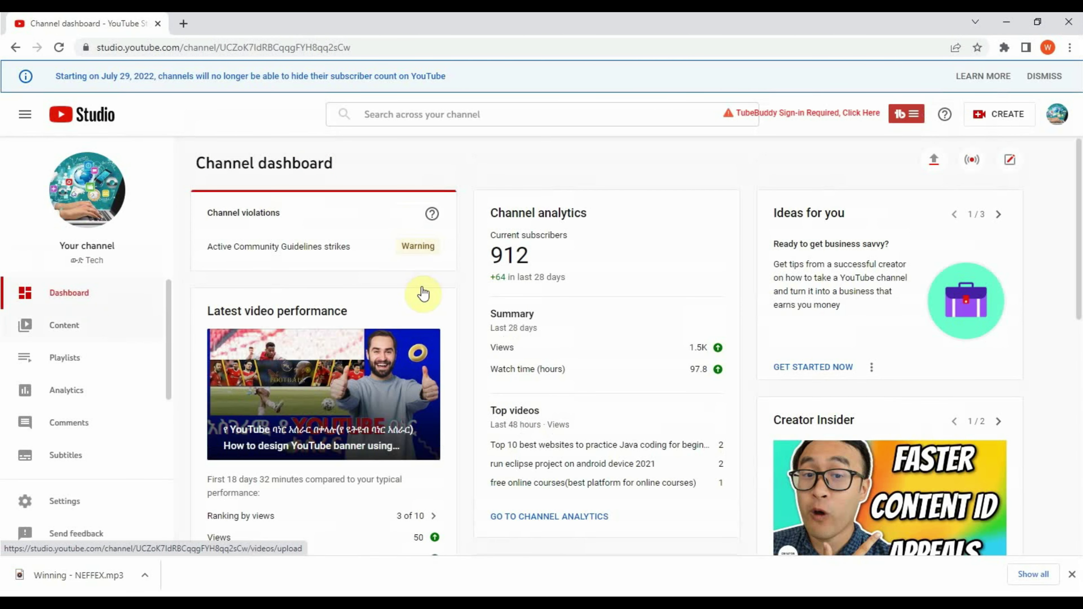
scroll(329, 425, "down", 3)
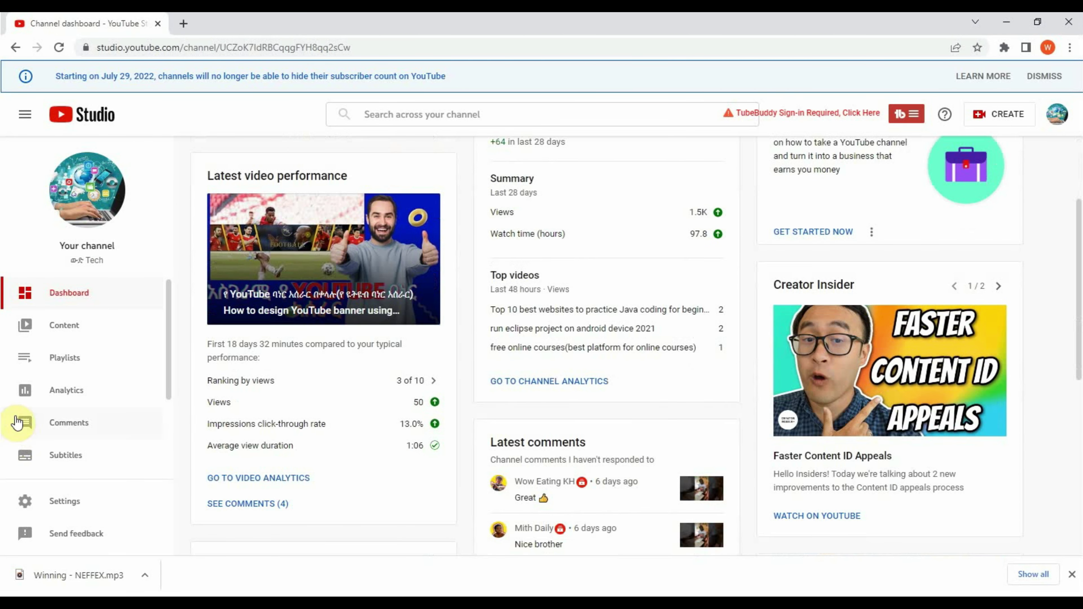
scroll(68, 426, "down", 3)
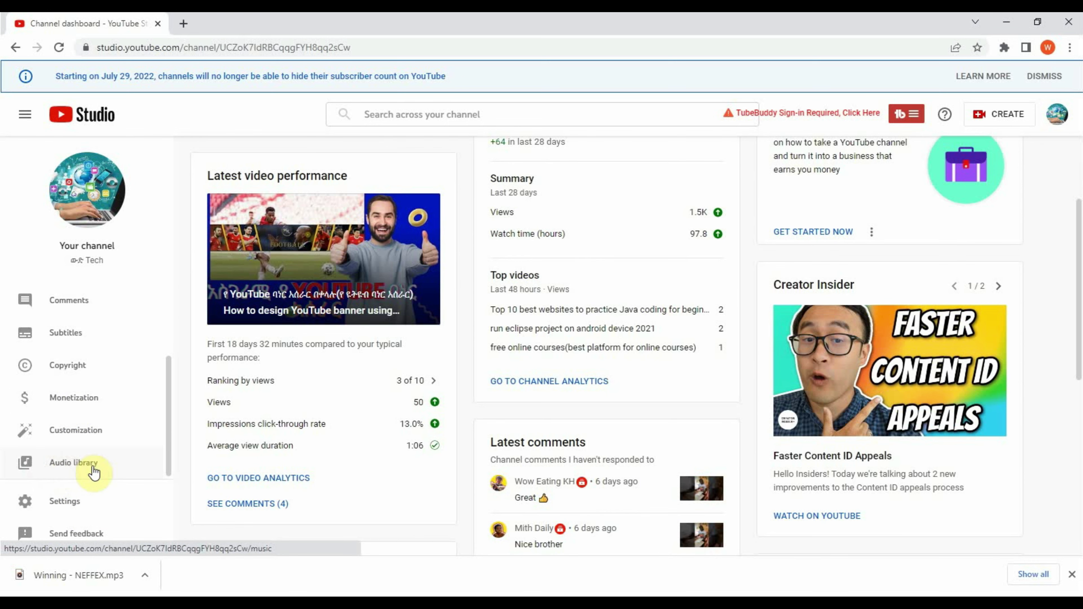
Open the Audio library and preview the Glass and then the Illusions tracks.
left_click(83, 465)
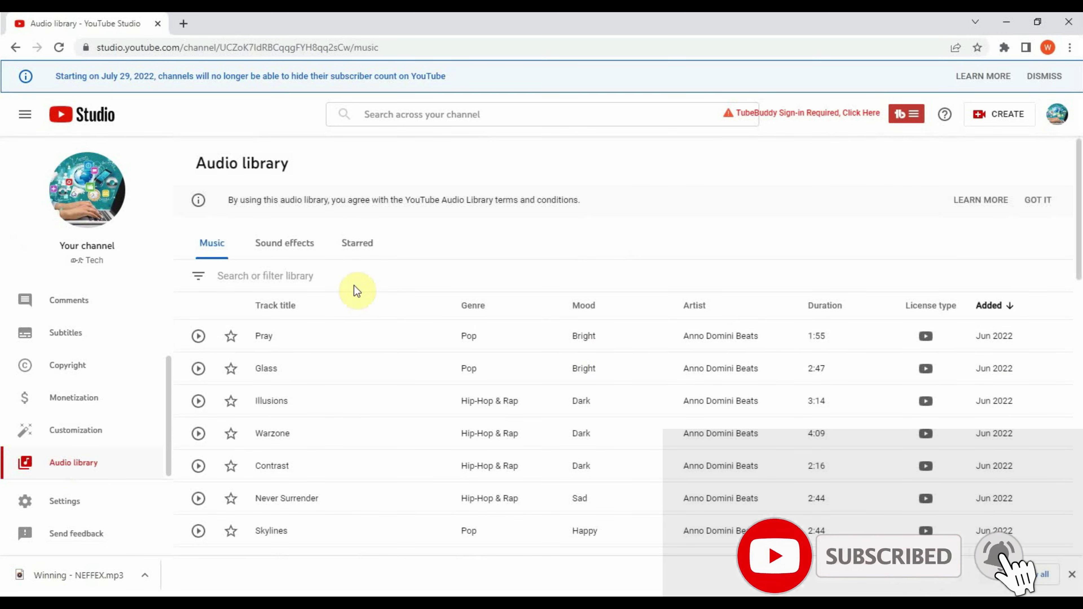
scroll(334, 353, "down", 3)
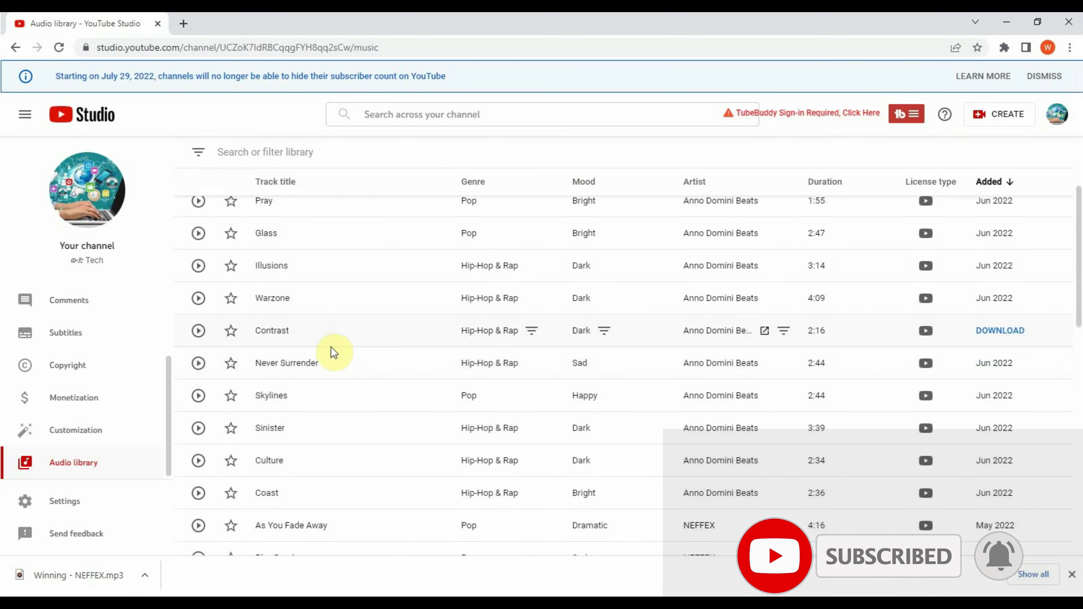
left_click(197, 234)
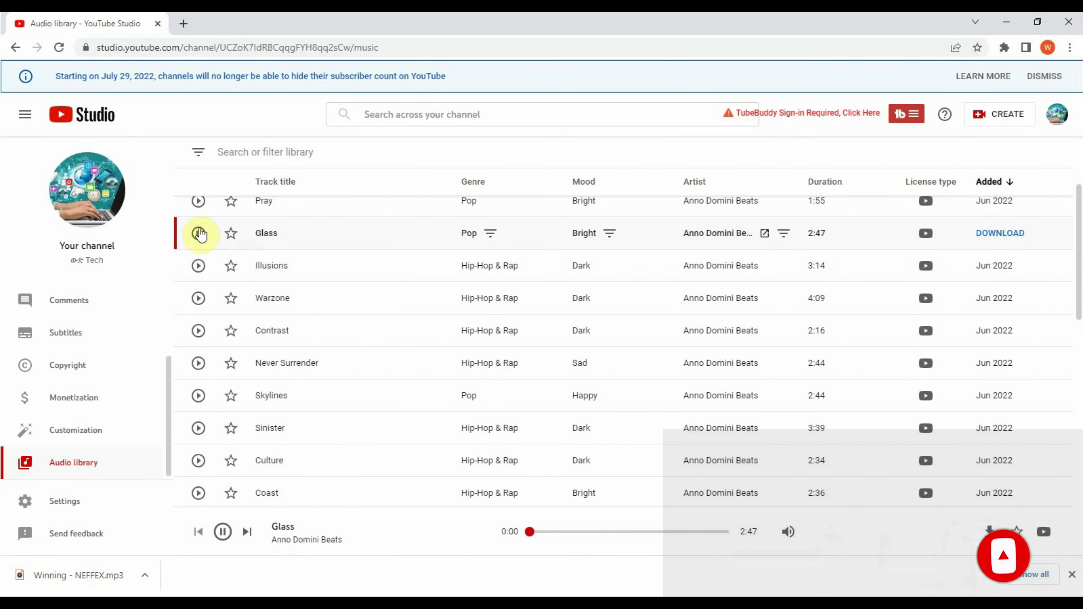
left_click(197, 265)
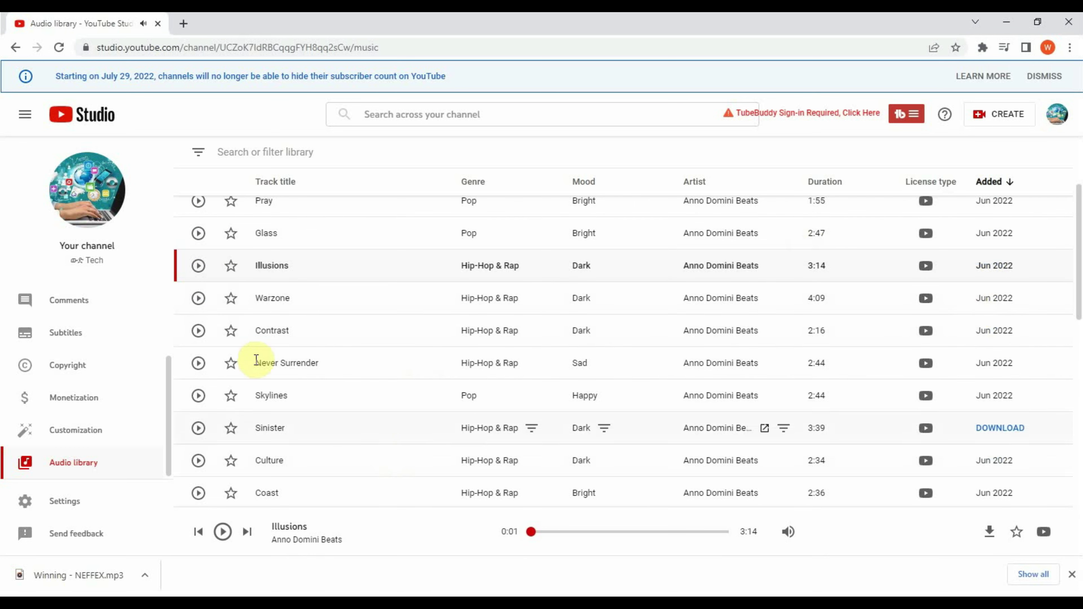
Scroll the track list, then play and pause a preview of the Coast track.
scroll(260, 410, "down", 4)
scroll(266, 408, "down", 2)
scroll(298, 375, "up", 1)
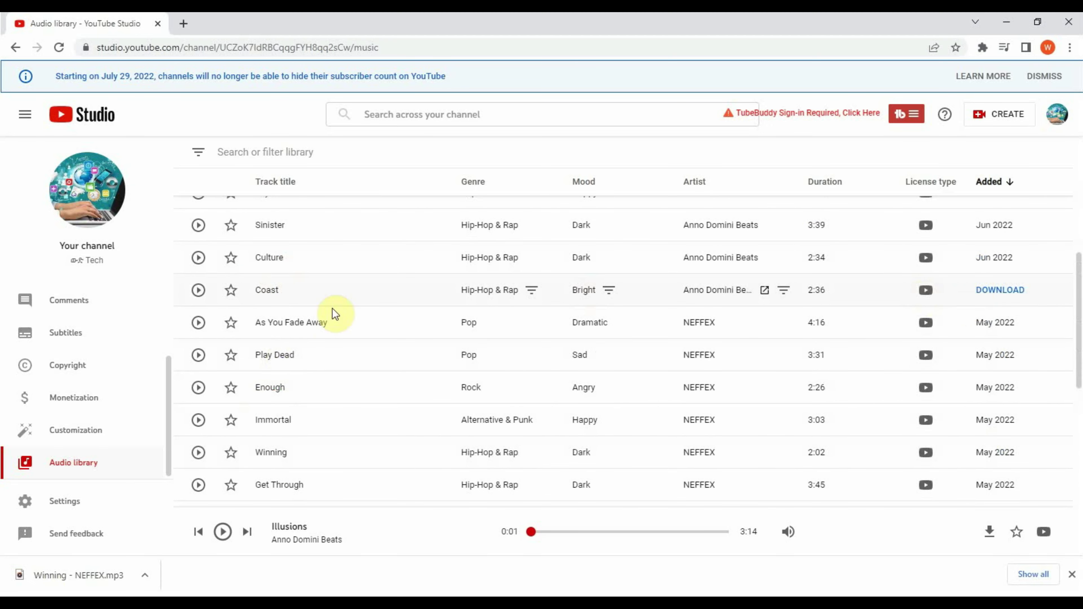
left_click(197, 291)
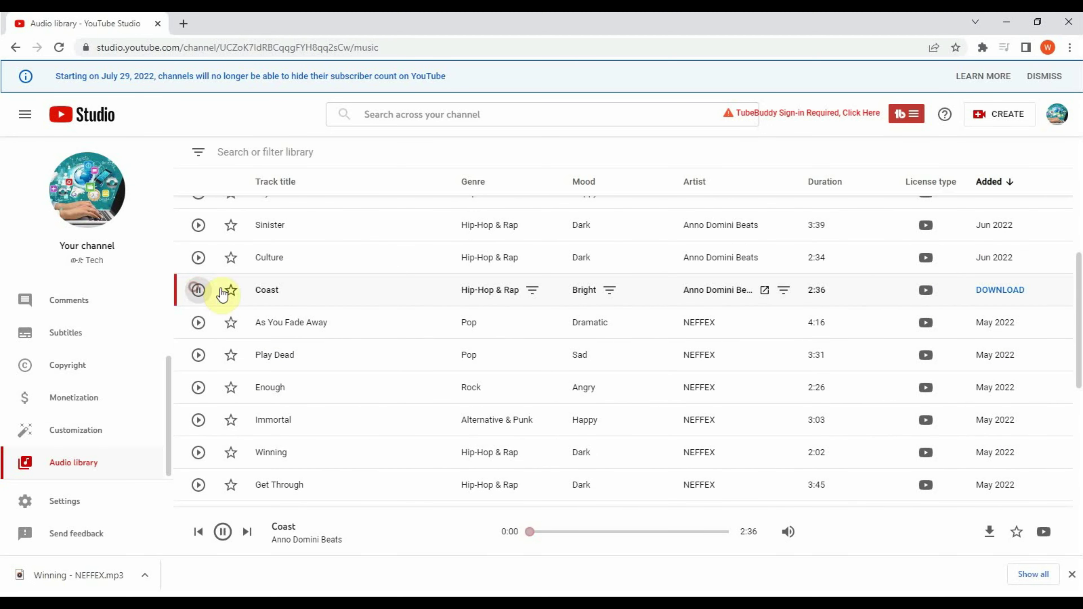
left_click(198, 291)
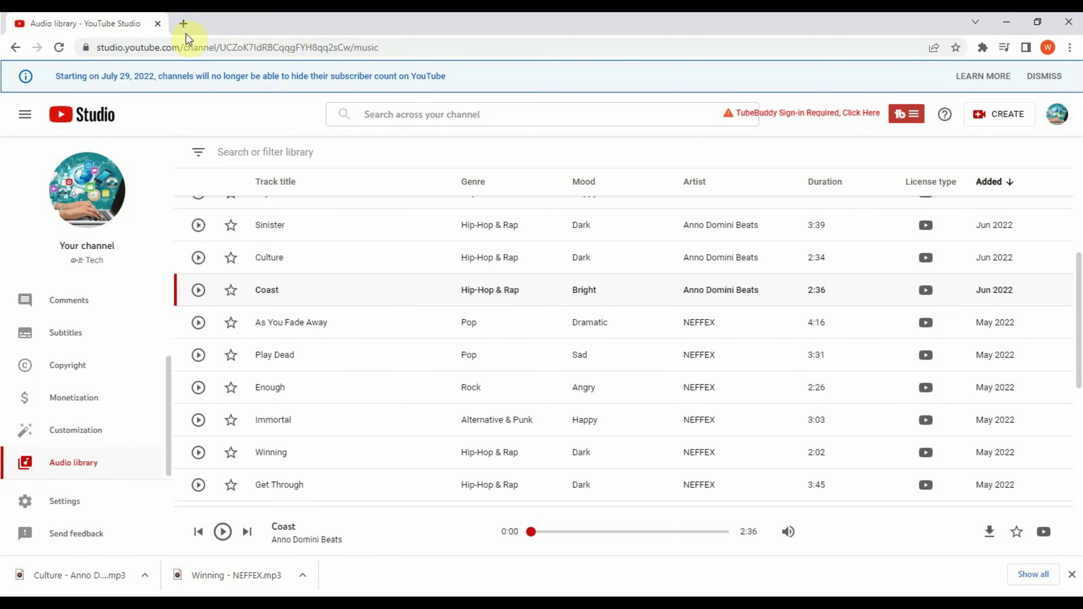
Load pexels.com in a new tab and dismiss the search box's recent searches list.
left_click(188, 24)
left_click(181, 48)
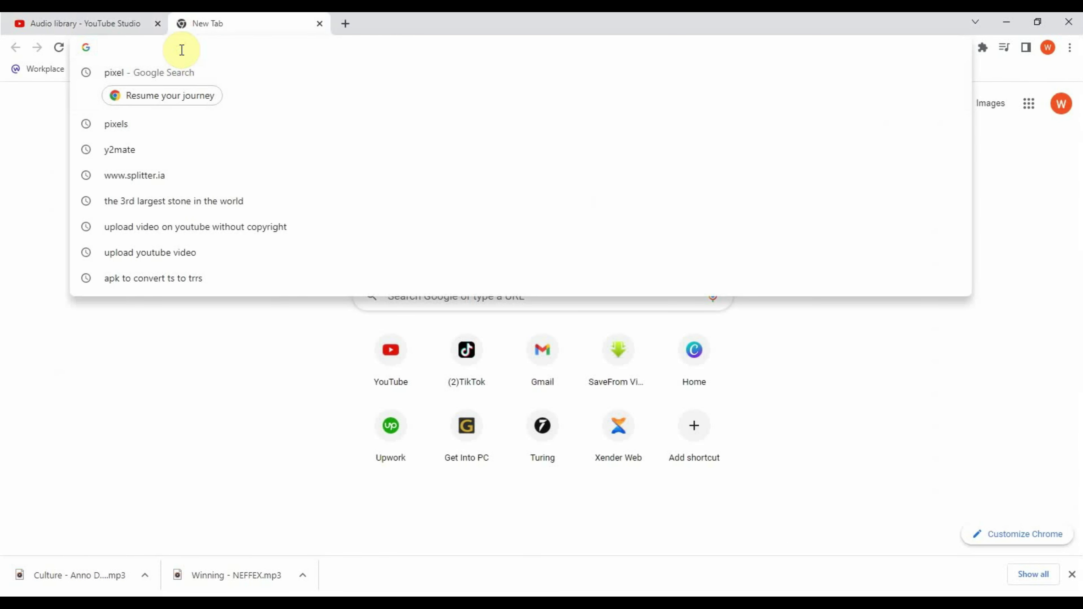
type("pexel")
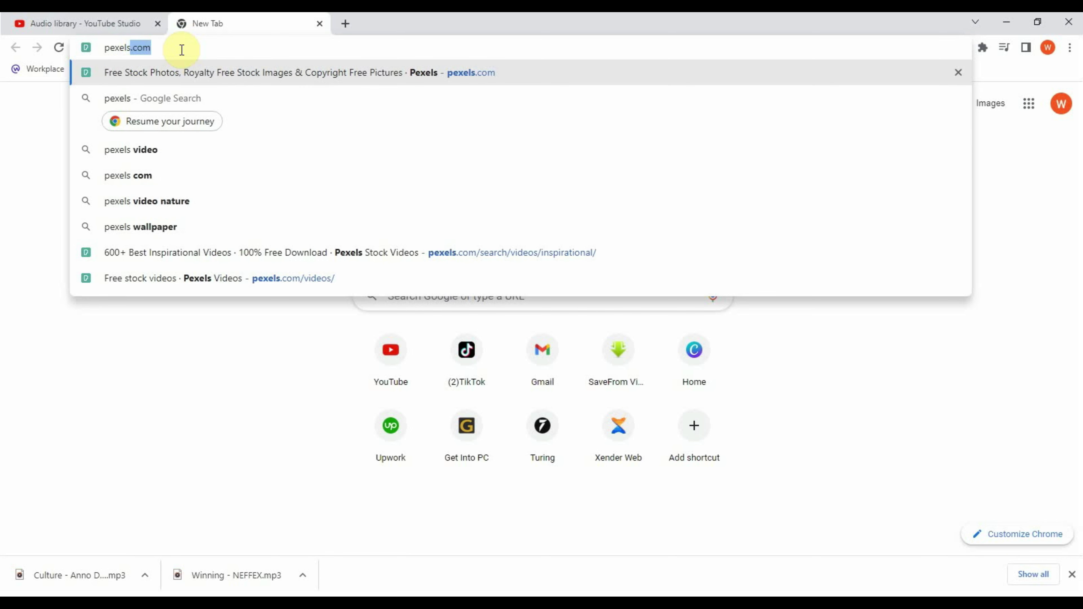
type("s.com")
key("Return")
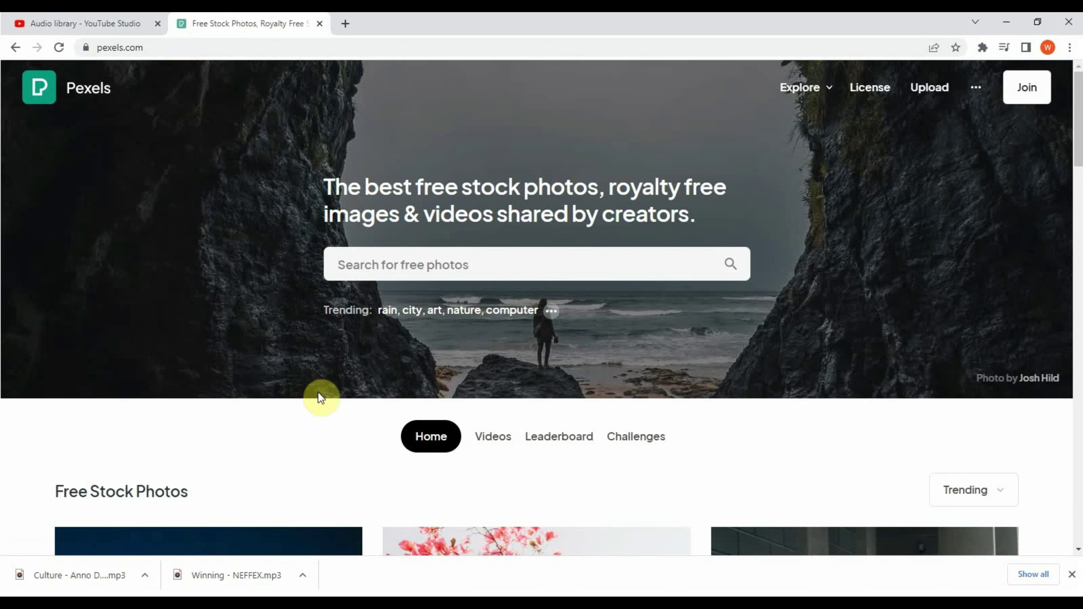
left_click(390, 263)
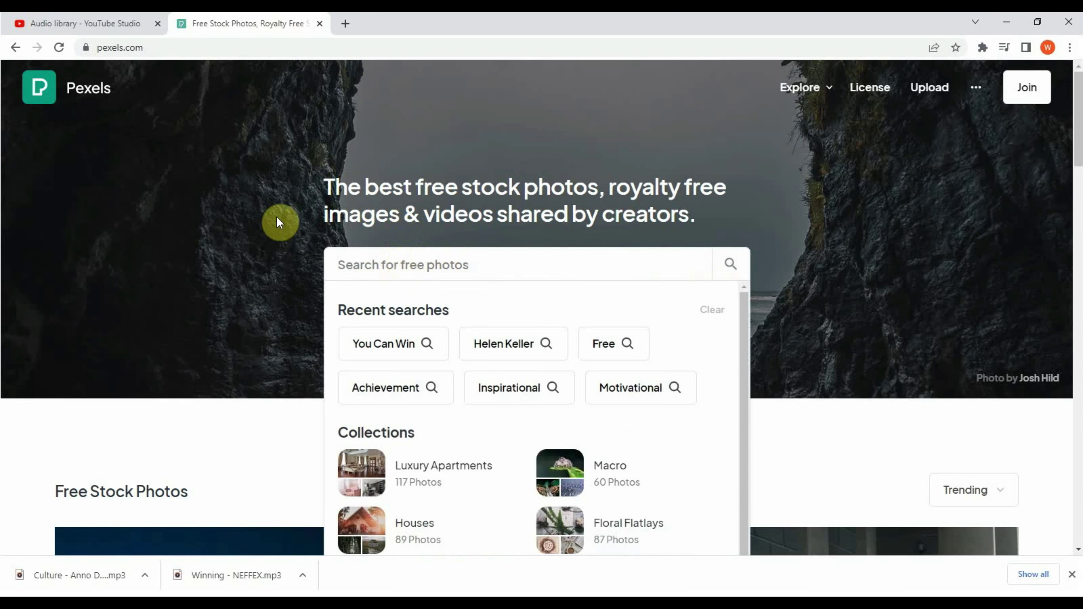
left_click(263, 219)
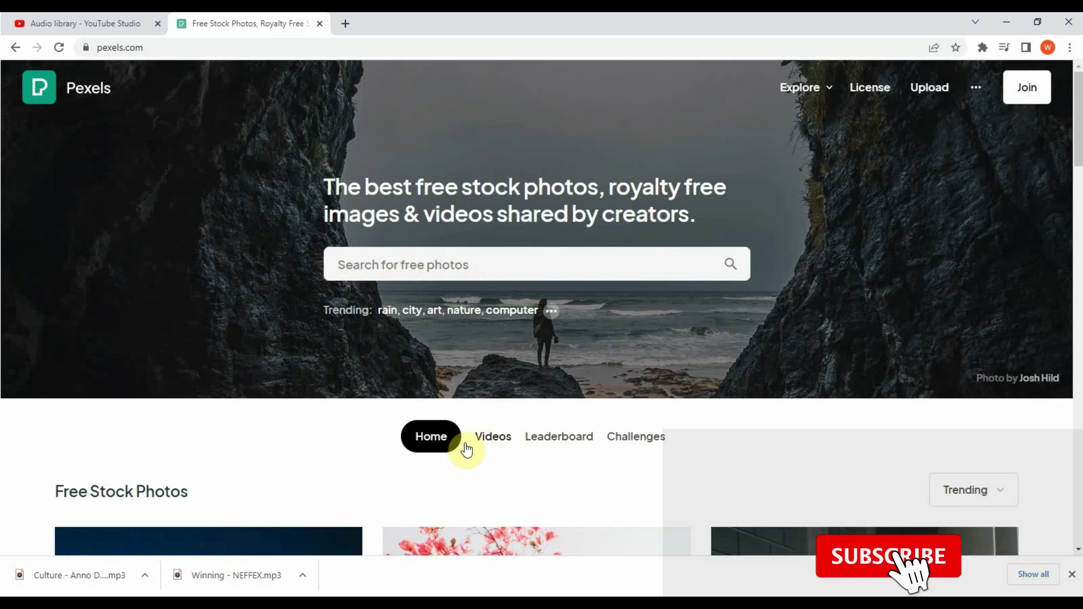
Search Pexels stock videos for 'forest'.
left_click(504, 442)
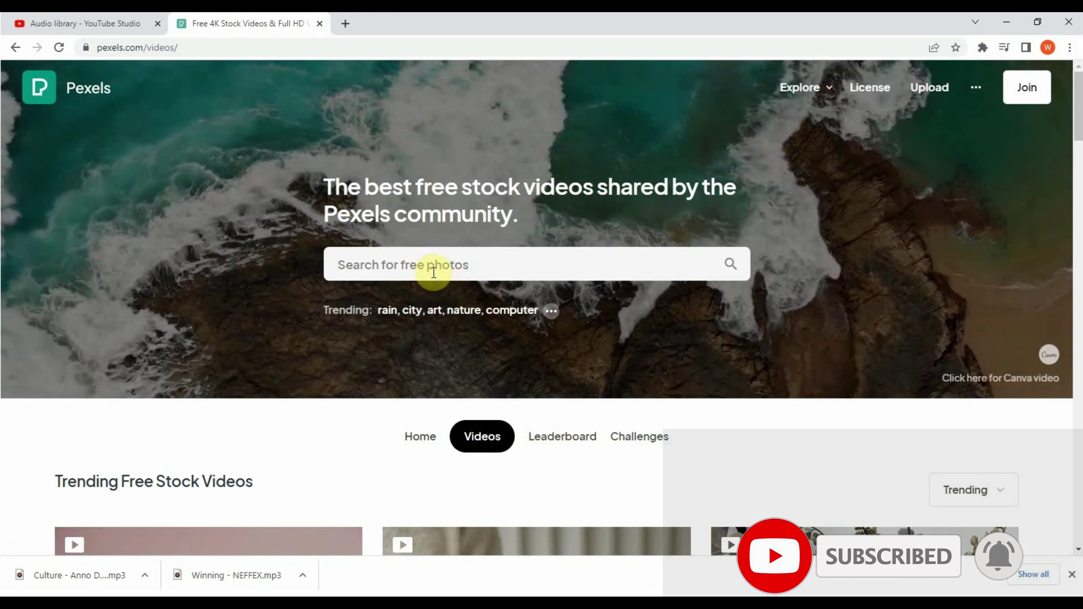
left_click(435, 269)
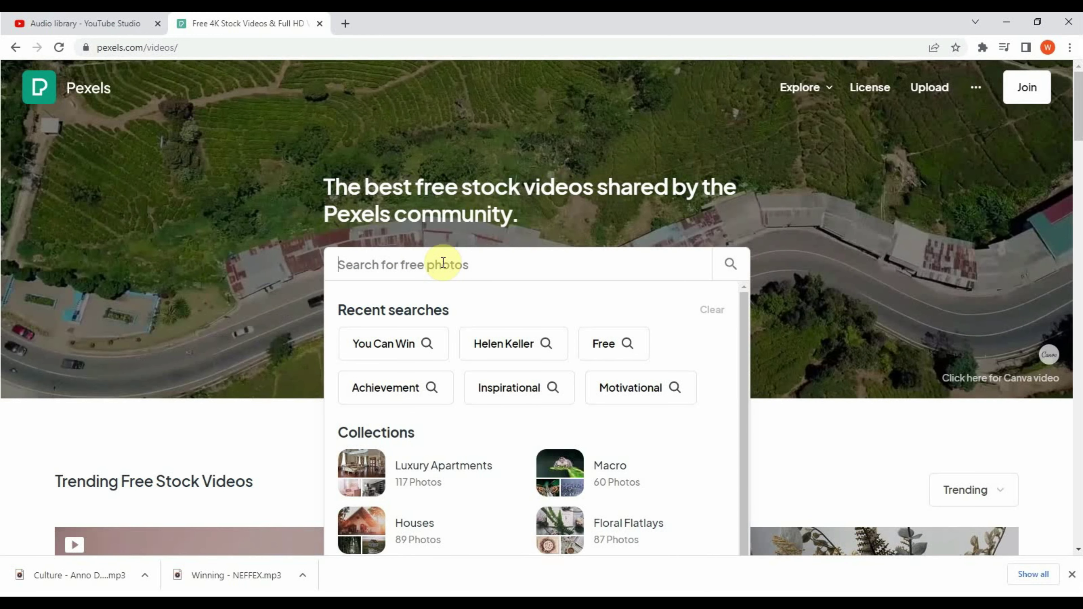
type("fores")
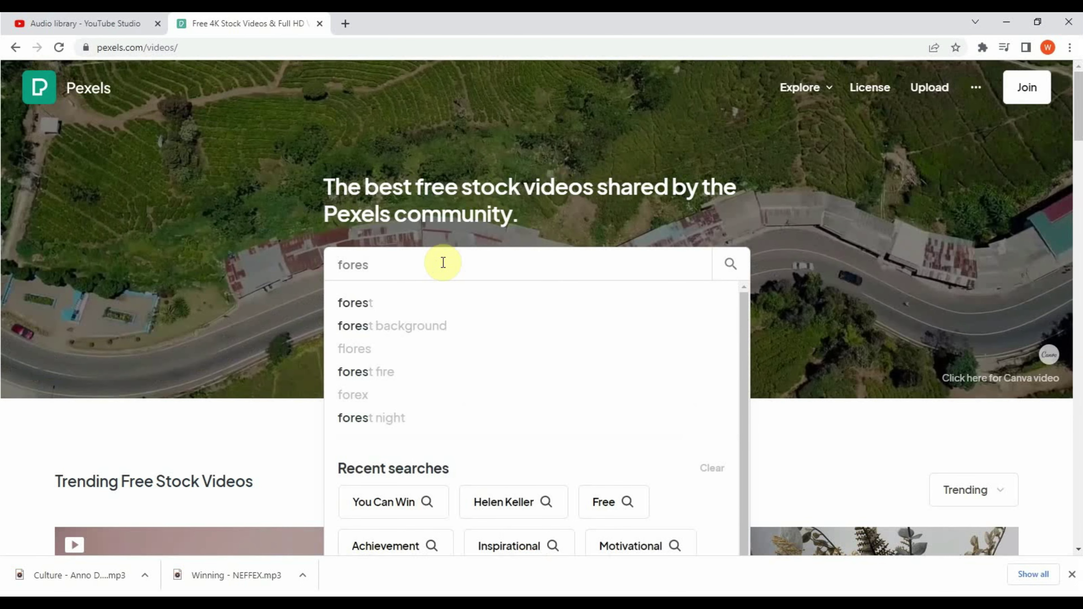
type("t")
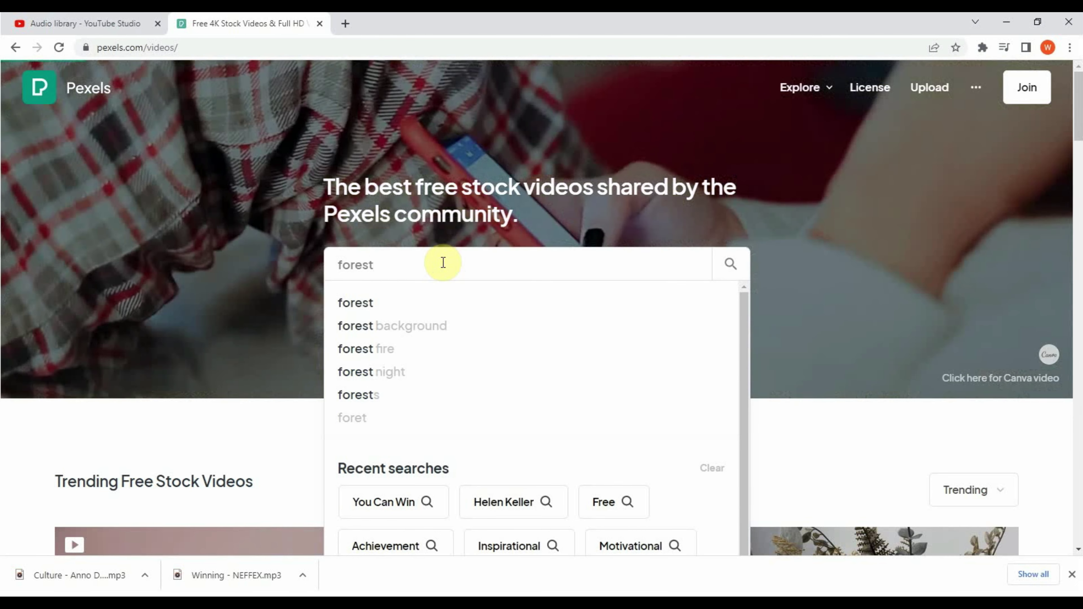
key("Return")
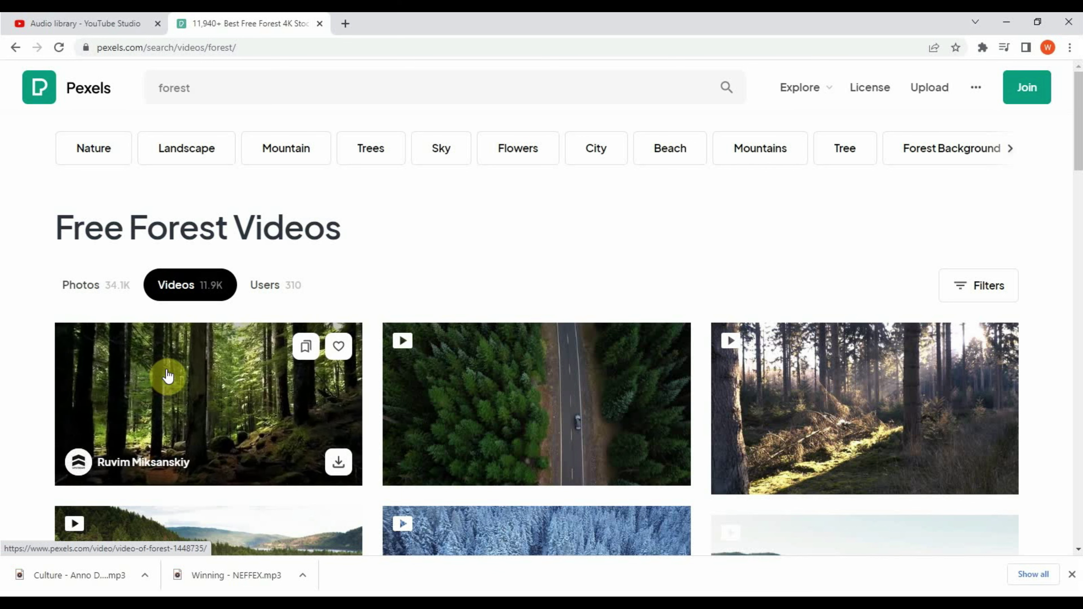
Switch the forest results to Photos and scroll through them.
left_click(86, 300)
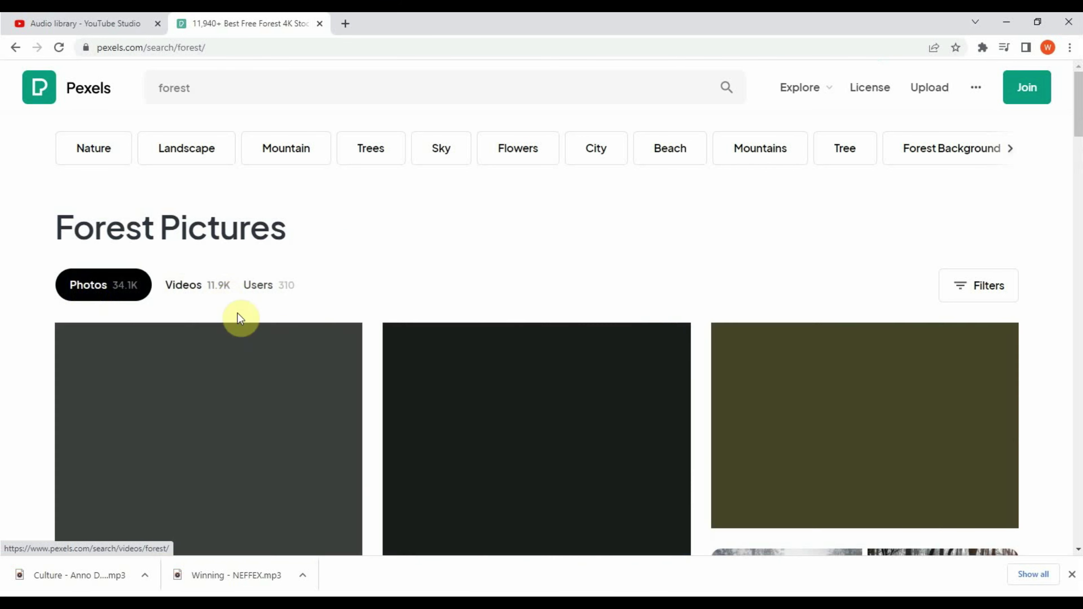
scroll(345, 460, "down", 6)
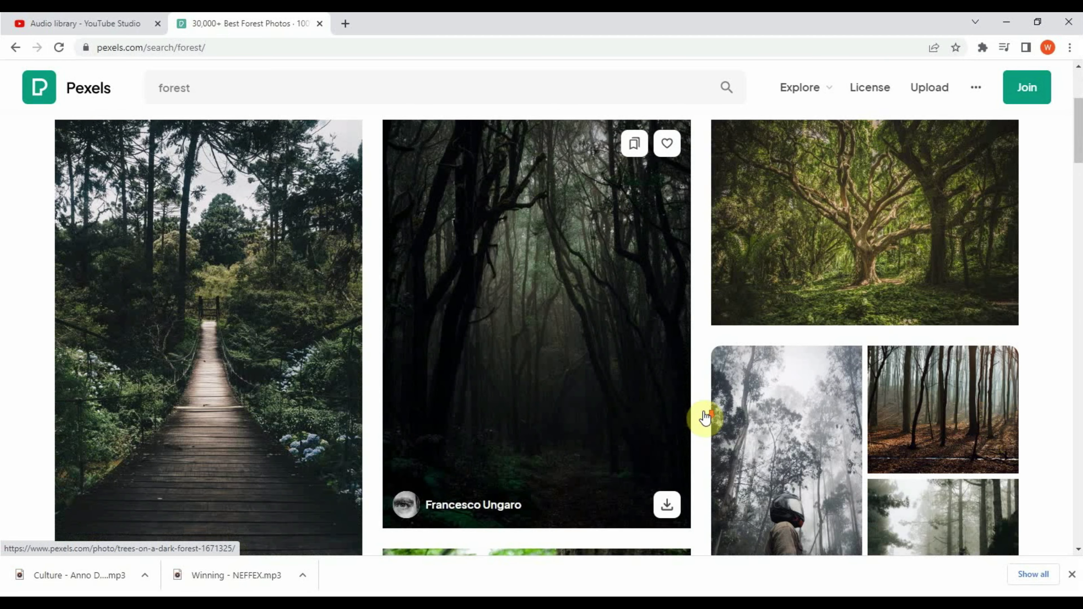
scroll(290, 326, "up", 7)
scroll(254, 416, "down", 3)
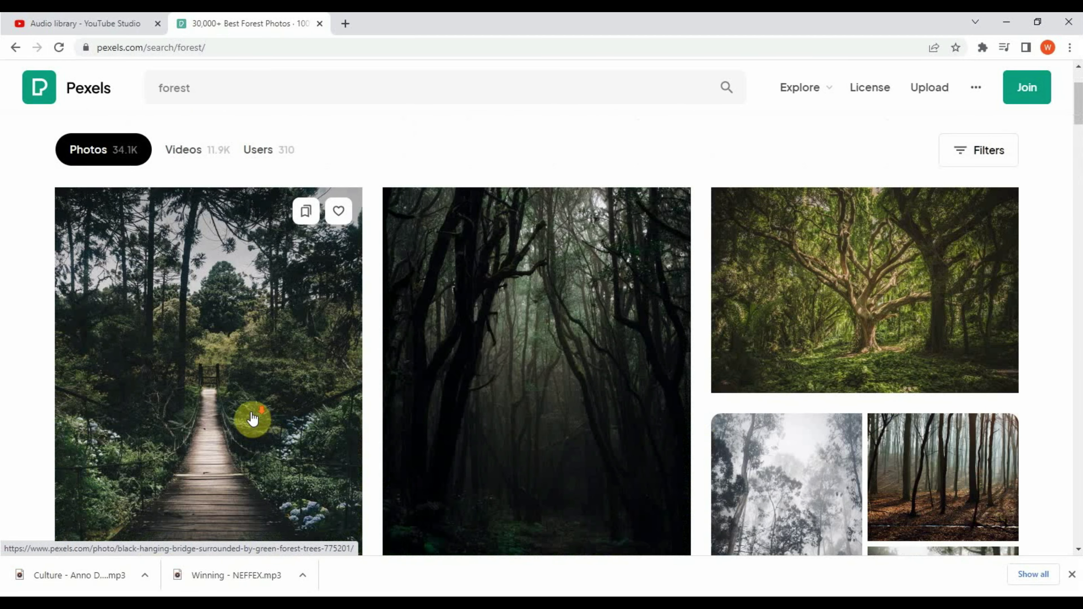
scroll(267, 413, "down", 5)
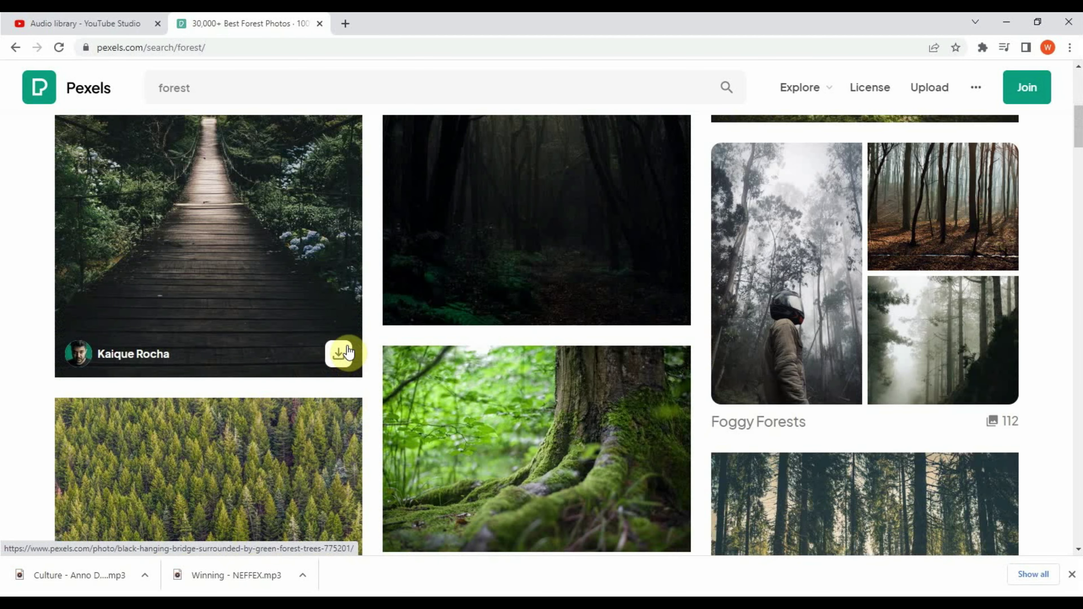
scroll(503, 403, "down", 4)
scroll(193, 200, "up", 12)
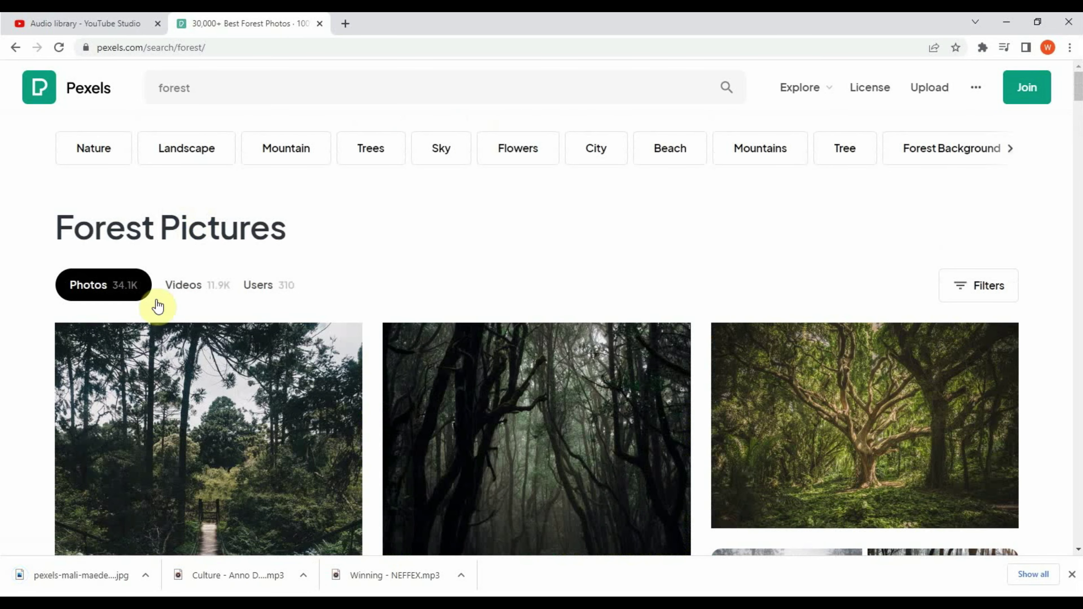
Return to the forest videos and download the aerial pine-forest dirt-road clip.
left_click(194, 286)
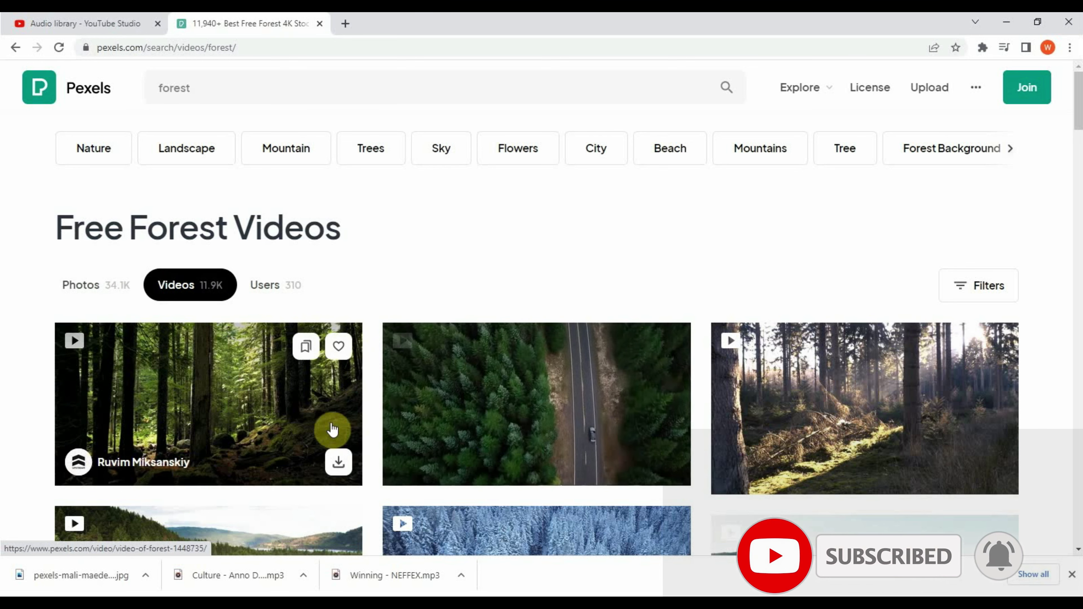
scroll(264, 391, "down", 2)
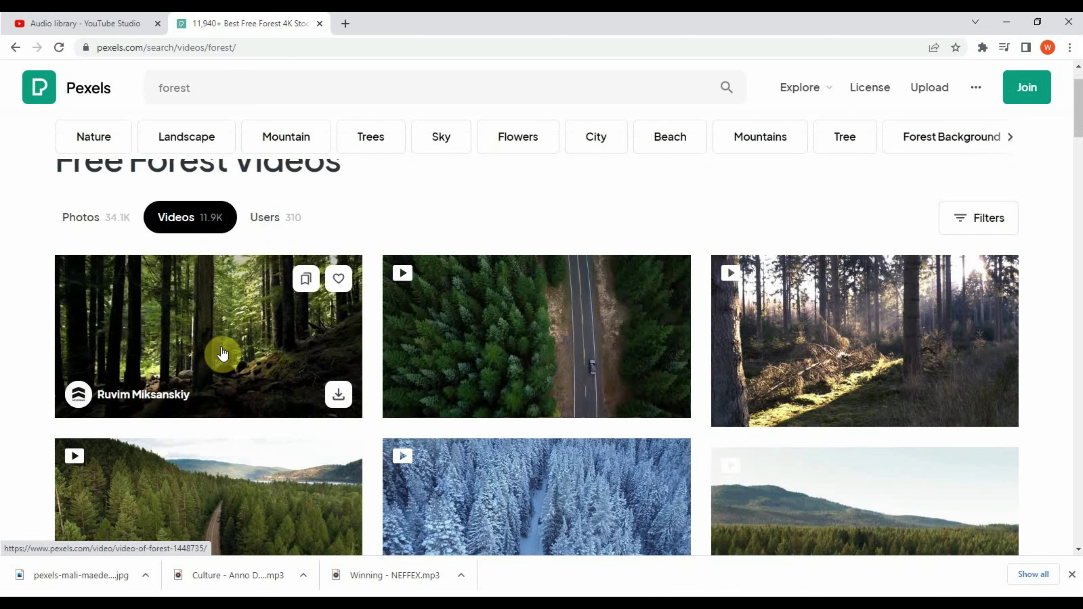
scroll(224, 355, "down", 4)
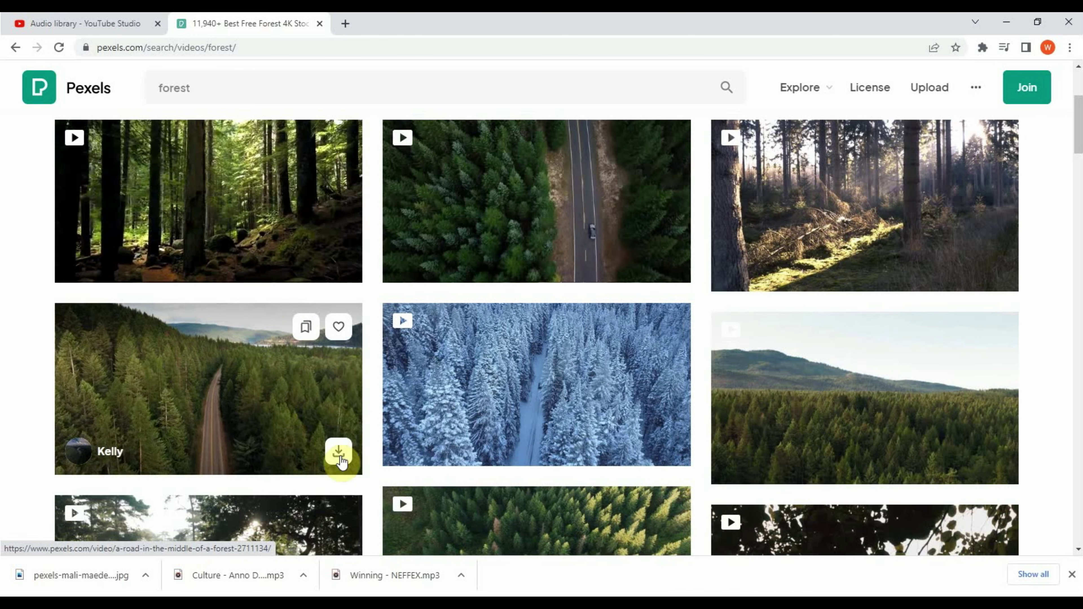
left_click(338, 451)
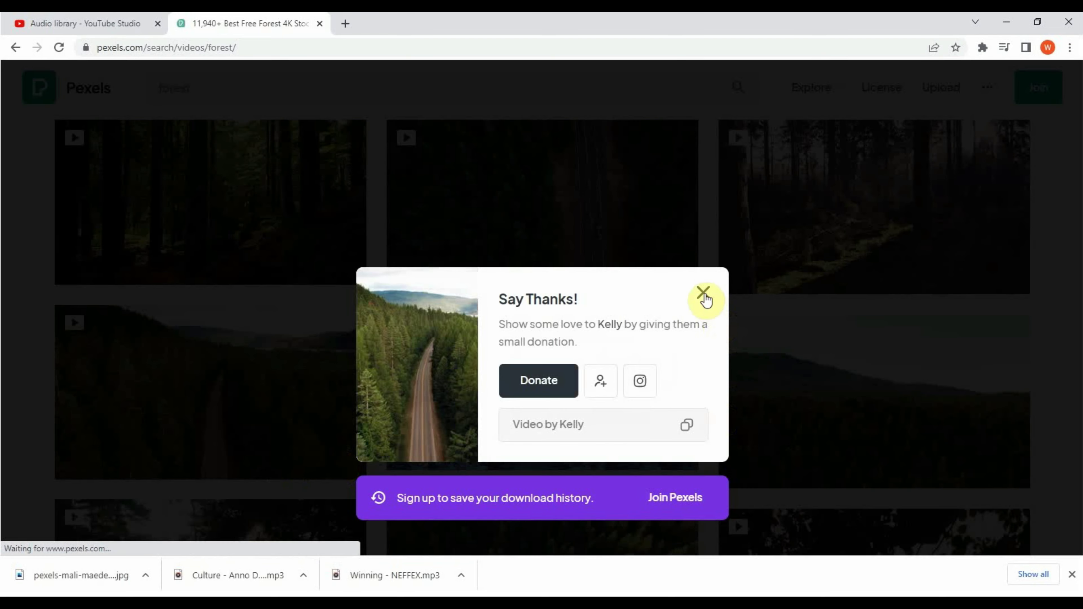
Close the Pexels Say Thanks donation popup.
left_click(705, 296)
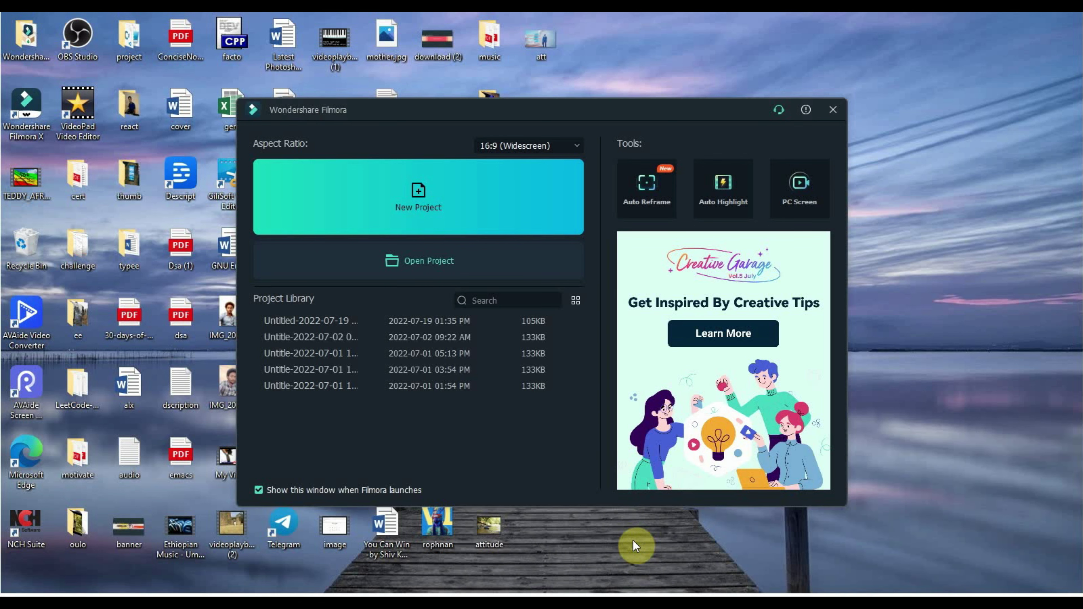
Start a new project and import Pexels Videos 2711131 and 2711134 from Downloads.
left_click(439, 195)
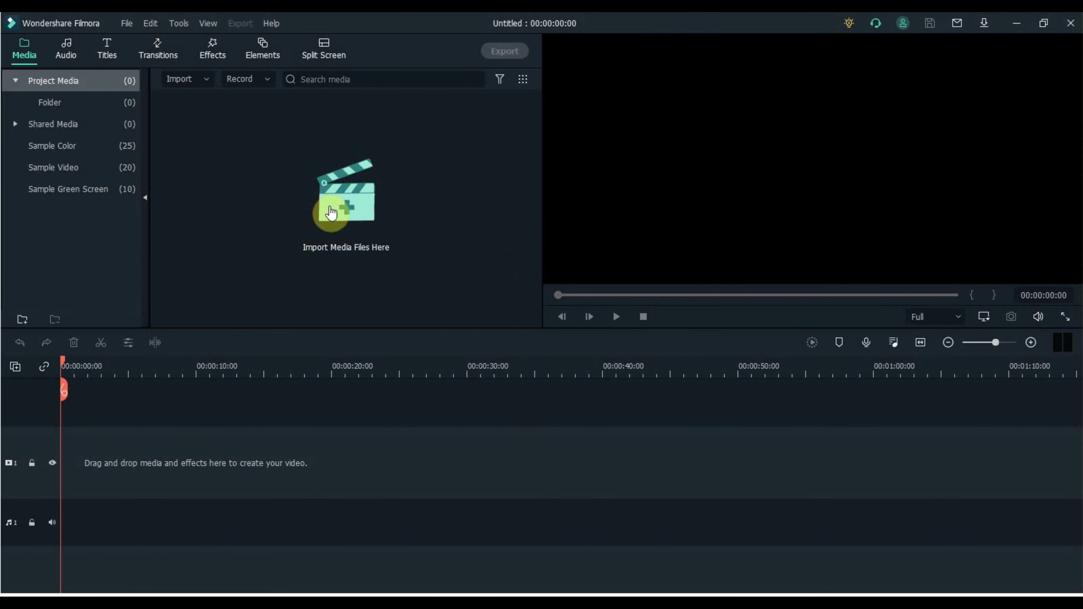
left_click(347, 198)
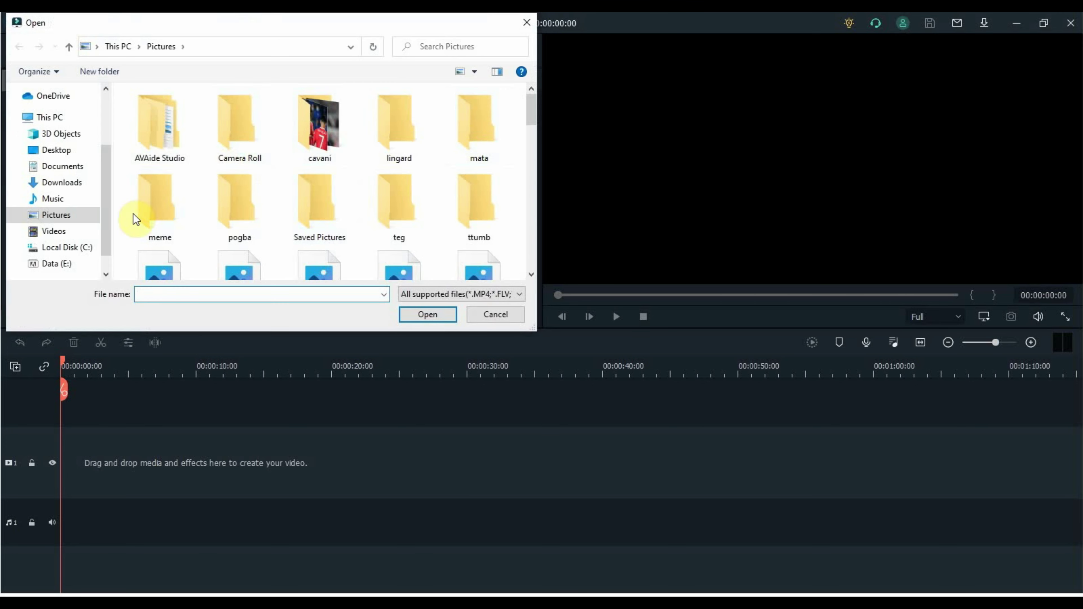
left_click(62, 183)
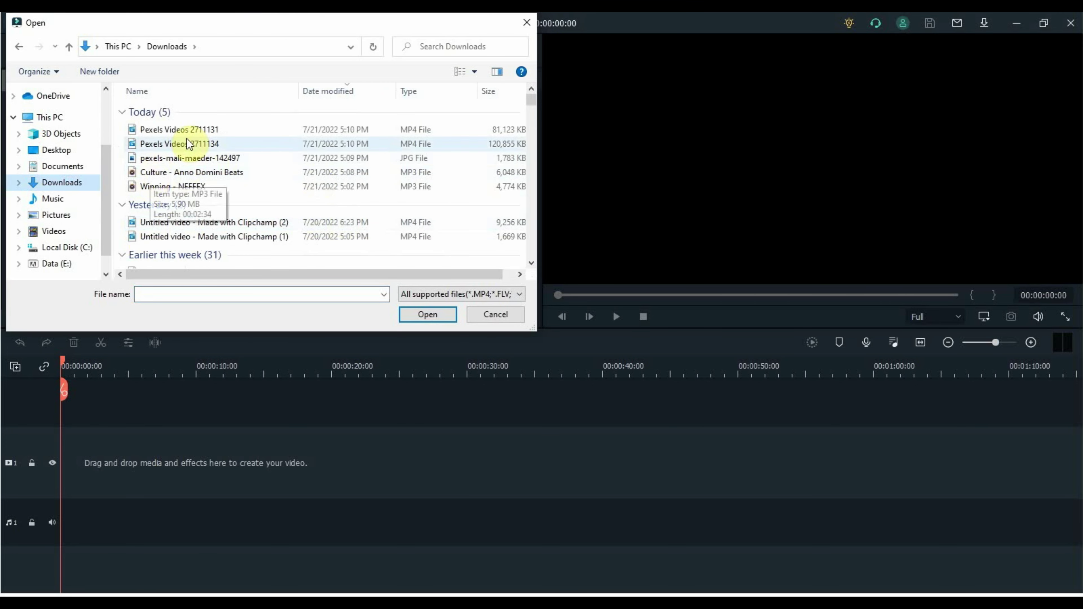
left_click(191, 131)
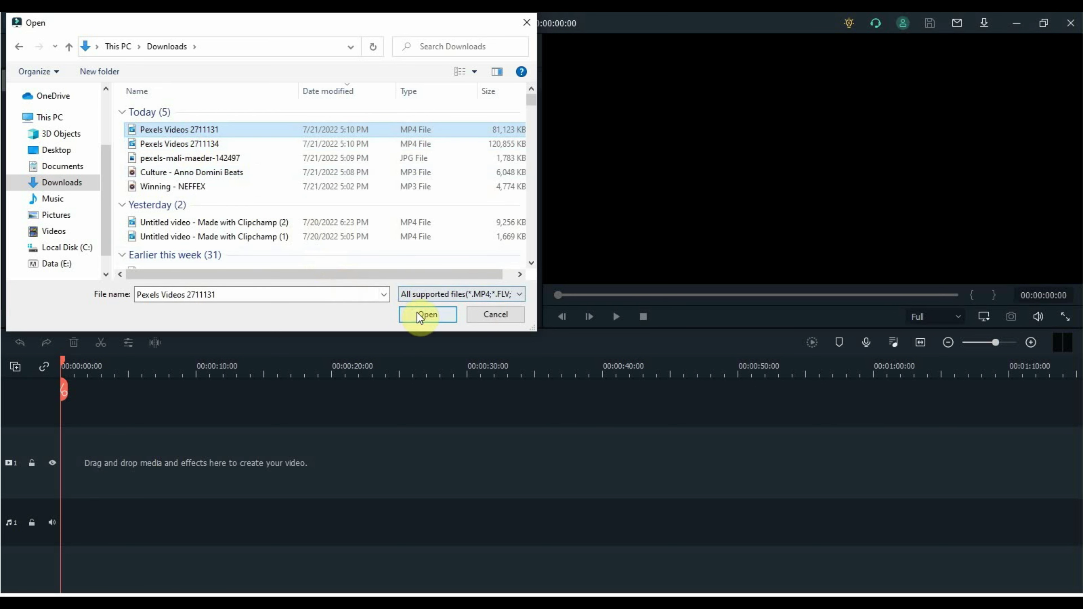
left_click(199, 140, "ctrl")
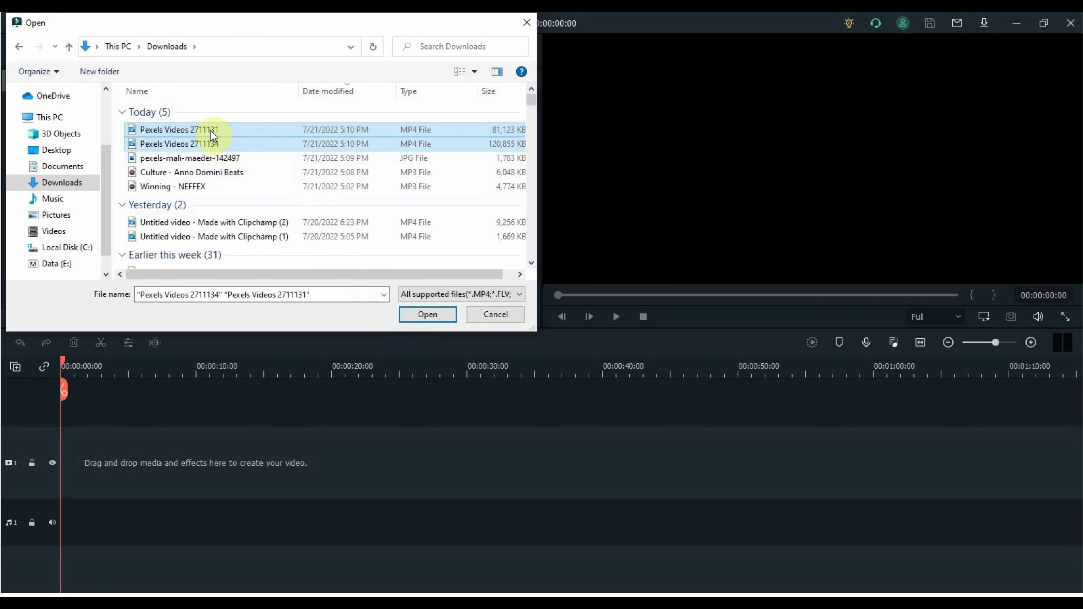
left_click(428, 316)
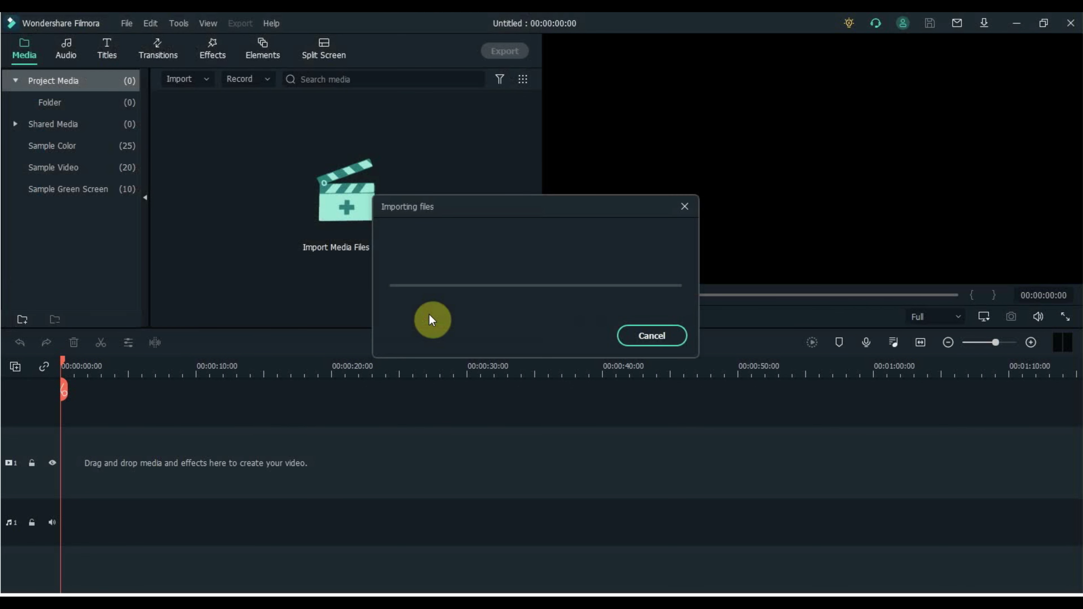
key("Escape")
Import the Culture - Anno Domini Beats music track as well.
left_click(200, 126)
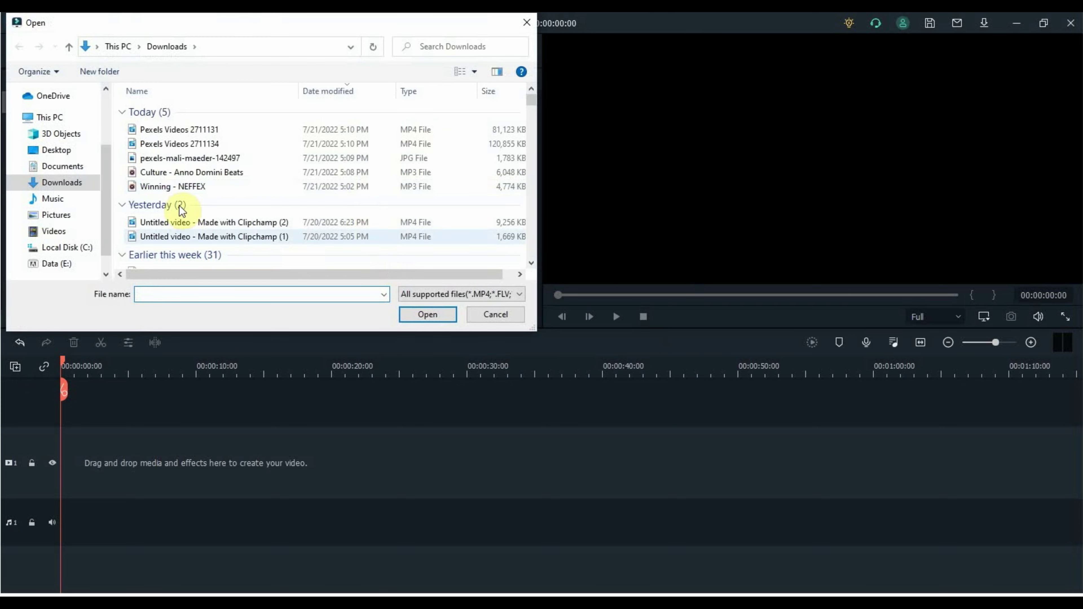
left_click(187, 175)
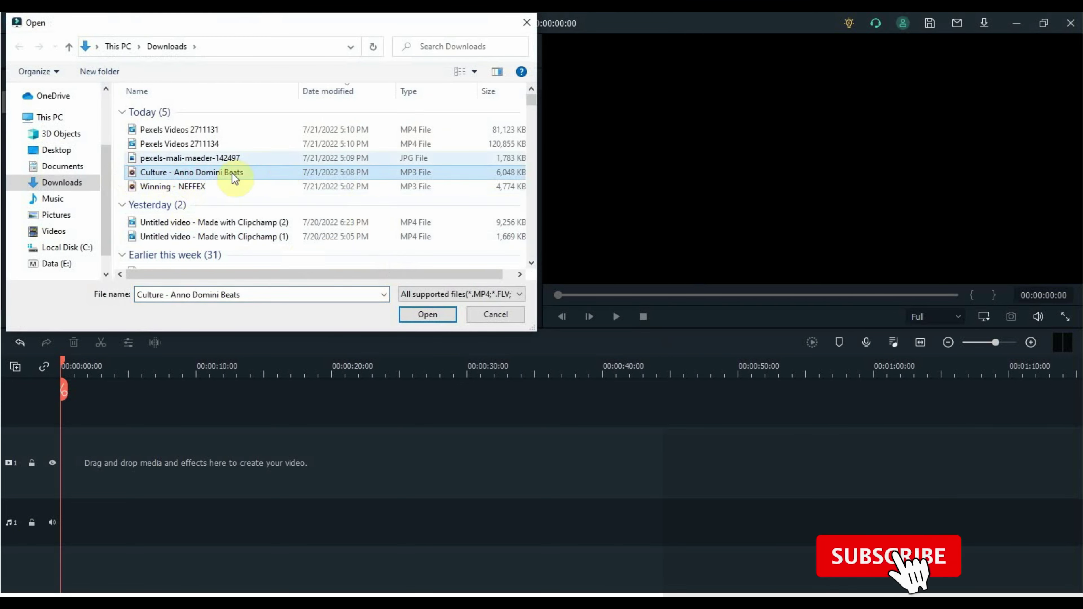
left_click(438, 318)
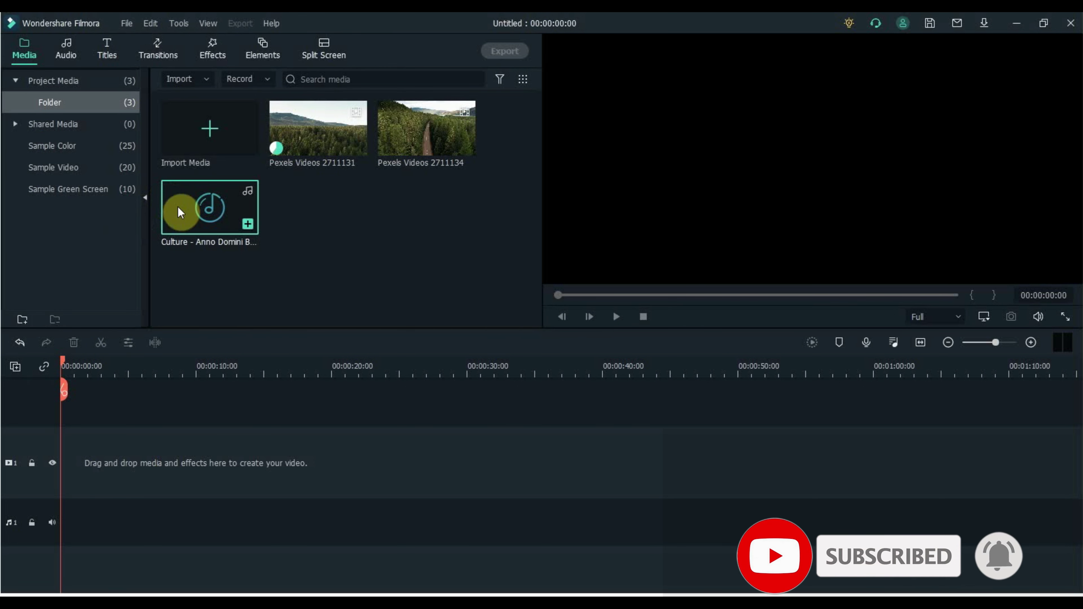
Place Culture and Pexels Videos 2711131 at the timeline start, matching the project to the 4K 24fps footage.
mouse_move(201, 209)
left_mouse_down()
mouse_move(165, 385)
mouse_move(112, 456)
mouse_move(174, 237)
mouse_move(199, 200)
left_mouse_up()
left_click_drag(288, 510, 162, 445)
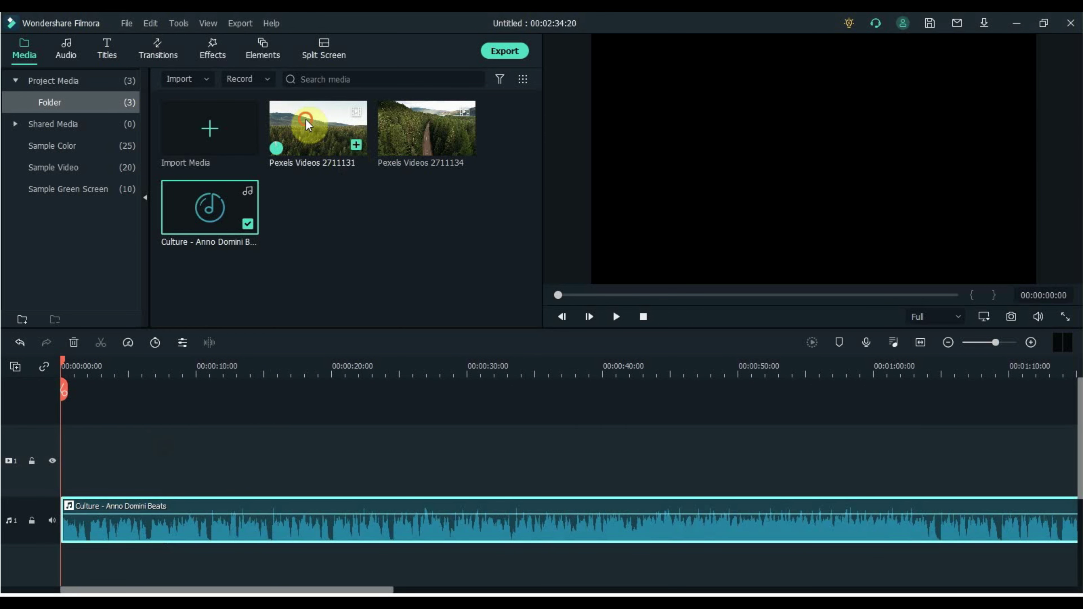
left_click_drag(306, 124, 55, 452)
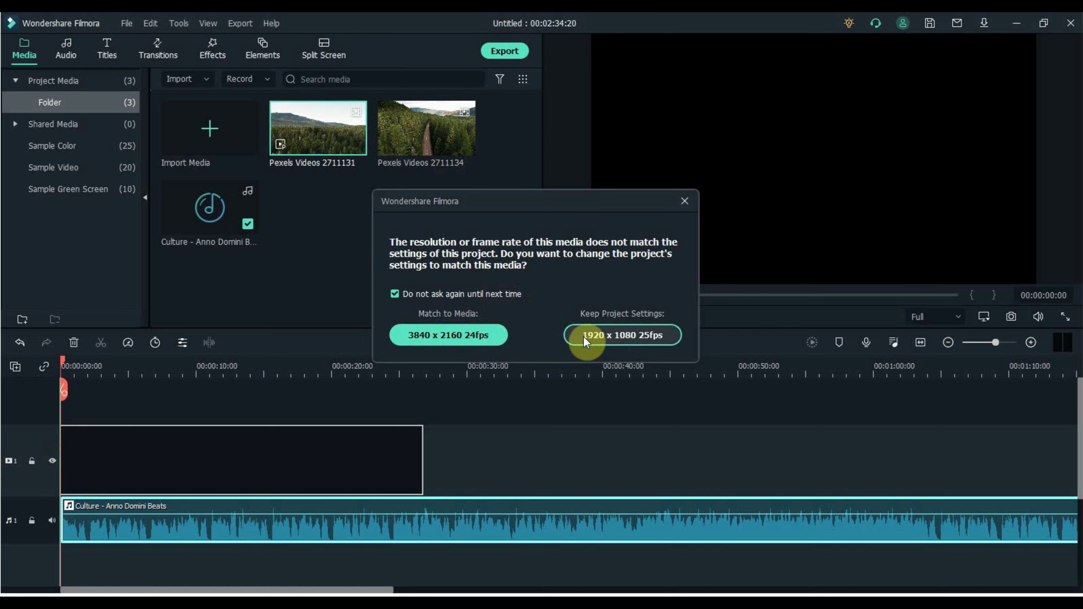
left_click(479, 335)
Add Pexels Videos 2711134 after the first clip, zoom the timeline out, and preview playback.
left_click_drag(435, 145, 426, 468)
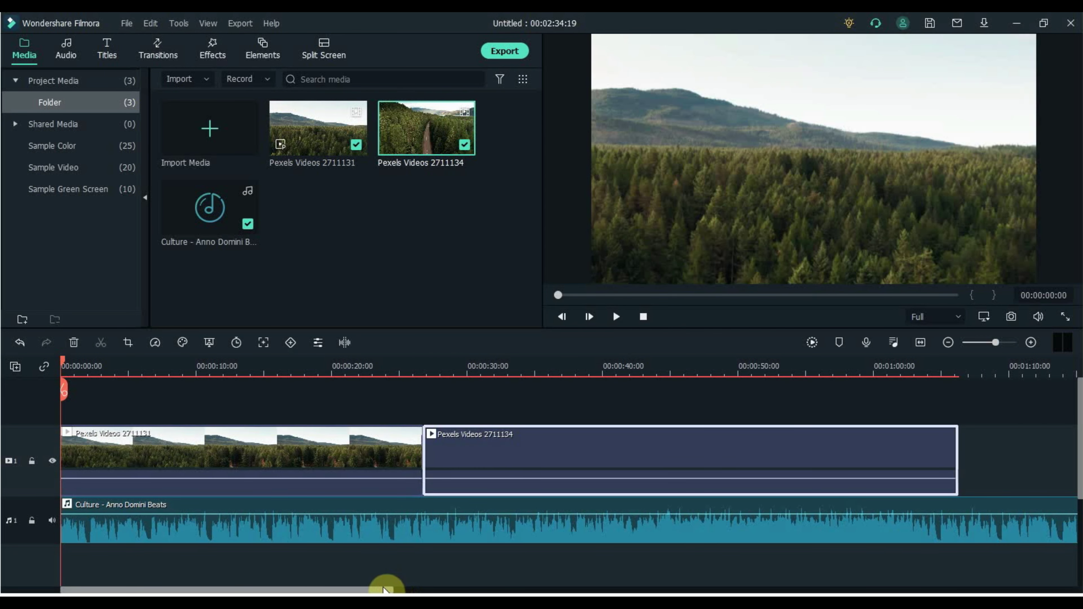
left_click_drag(386, 589, 761, 573)
left_click_drag(993, 344, 988, 349)
left_click(206, 478)
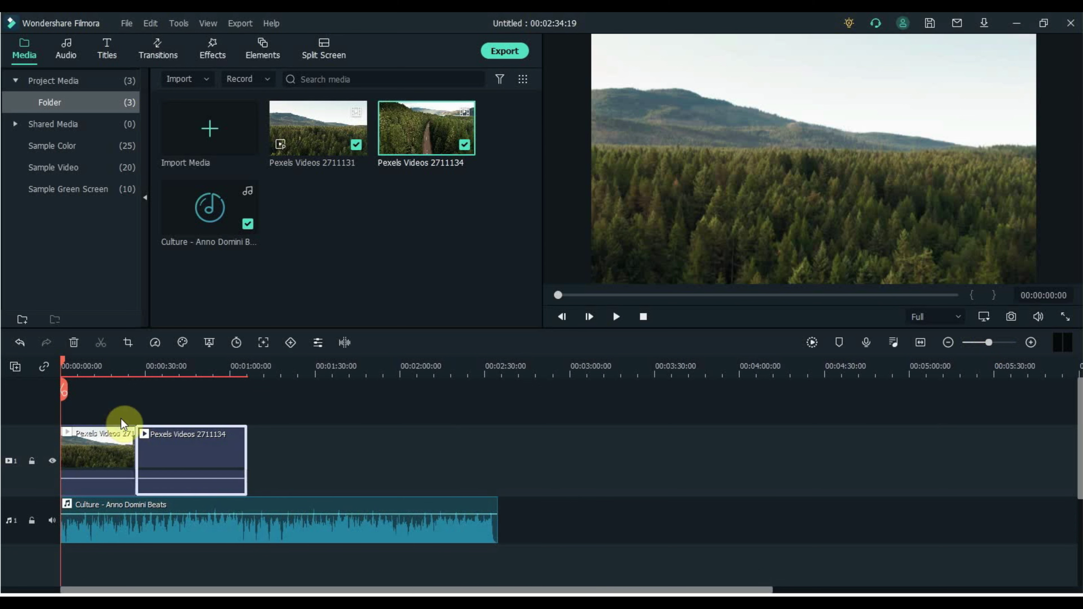
key("space")
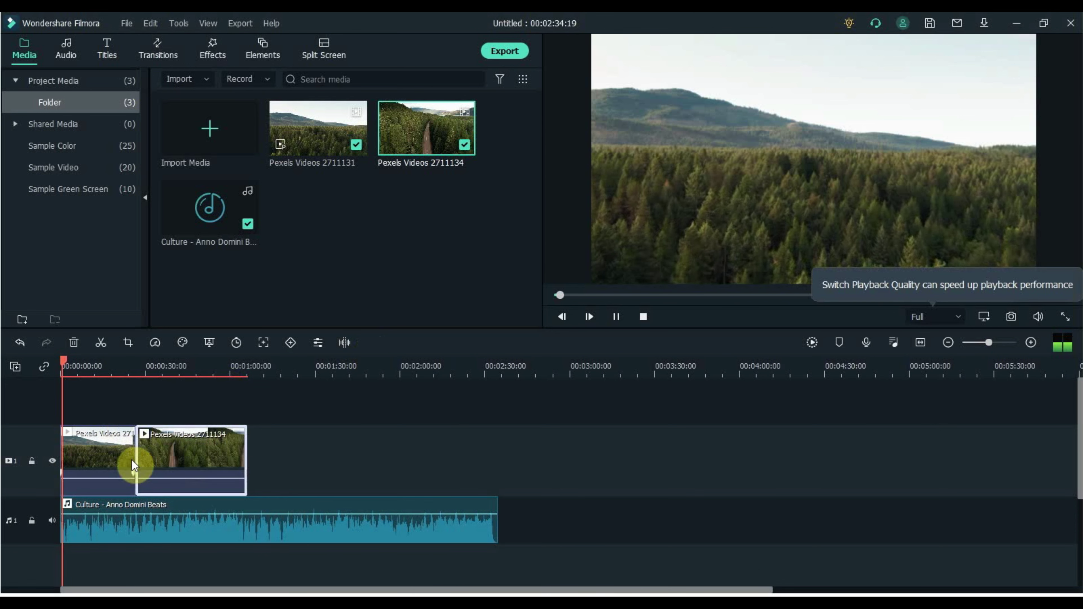
key("space")
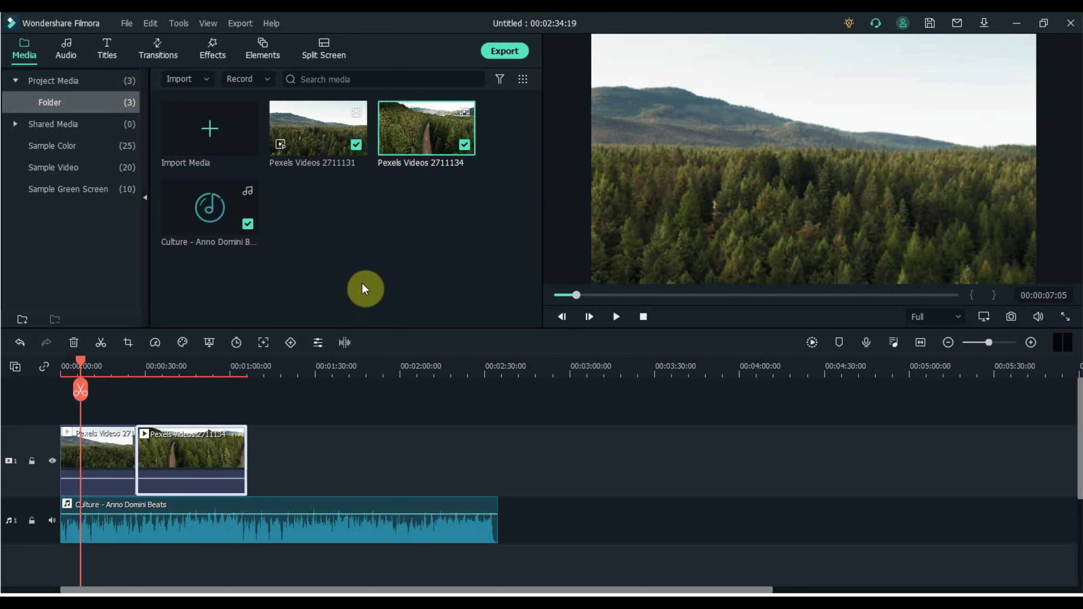
Apply the Blue Explosion effect to the first forest clip, preview it, and start the export.
left_click(213, 46)
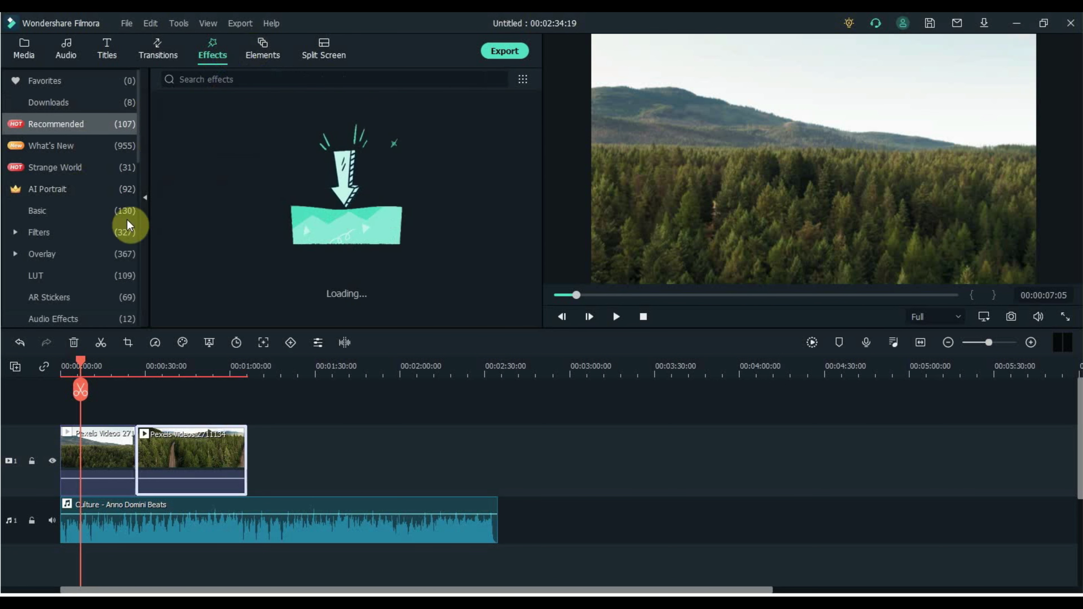
scroll(118, 224, "down", 3)
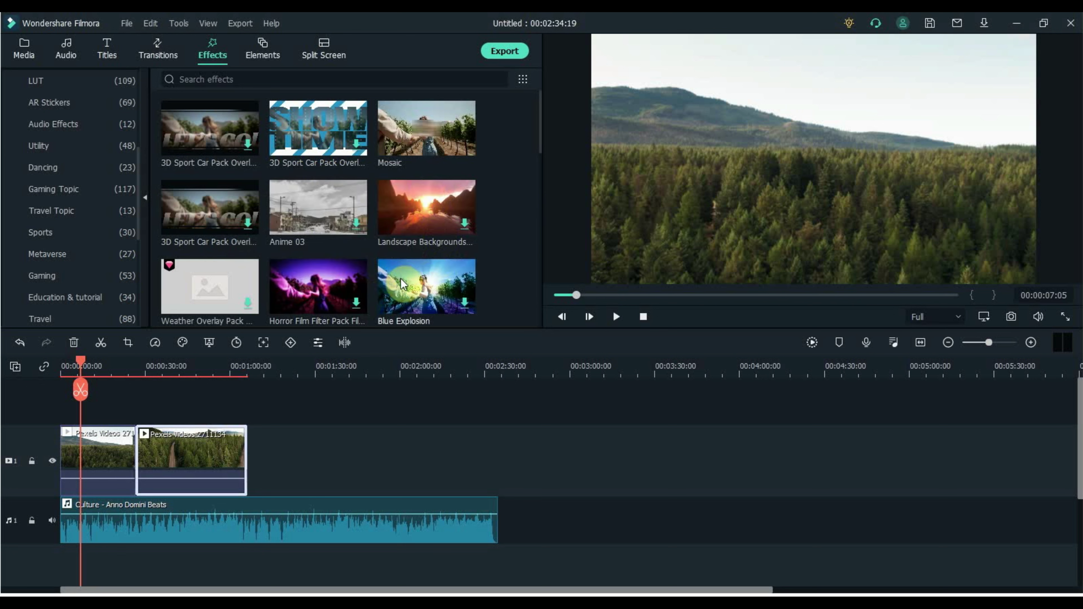
left_click_drag(376, 338, 190, 442)
left_click_drag(115, 455, 99, 450)
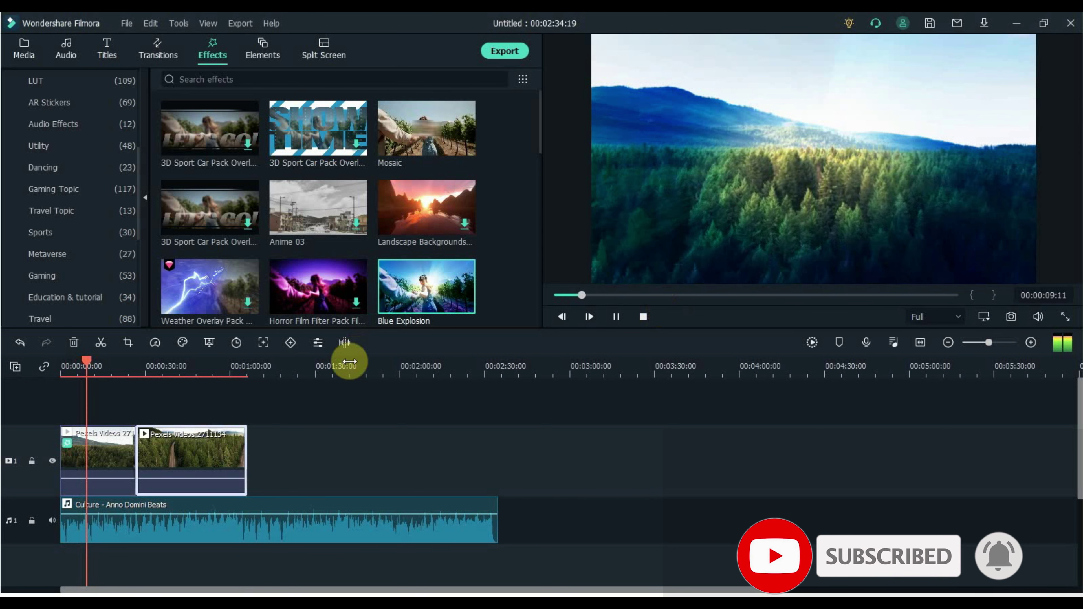
key("space")
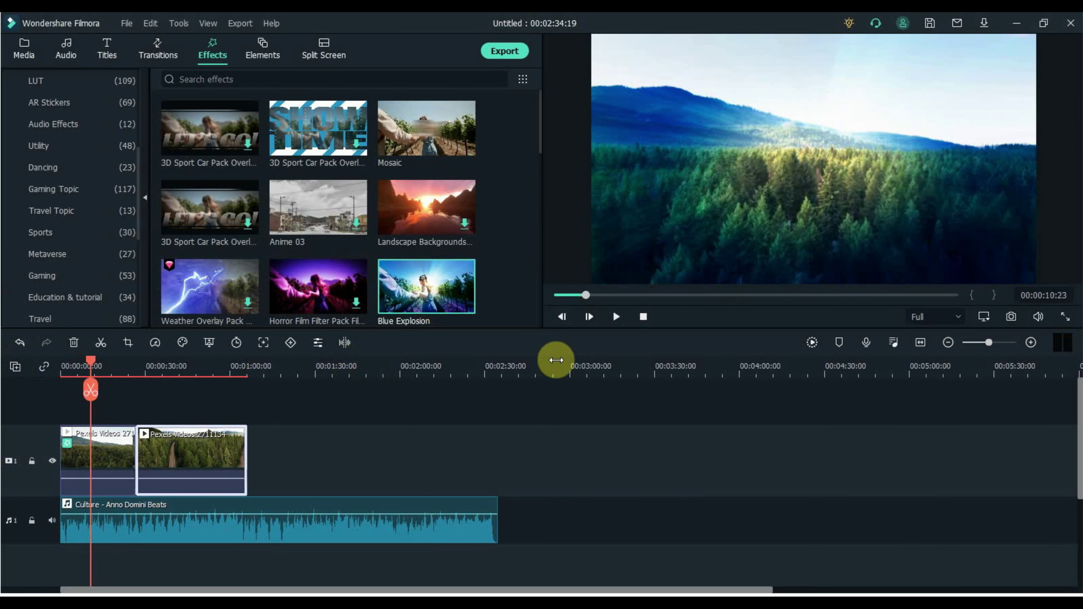
left_click(515, 57)
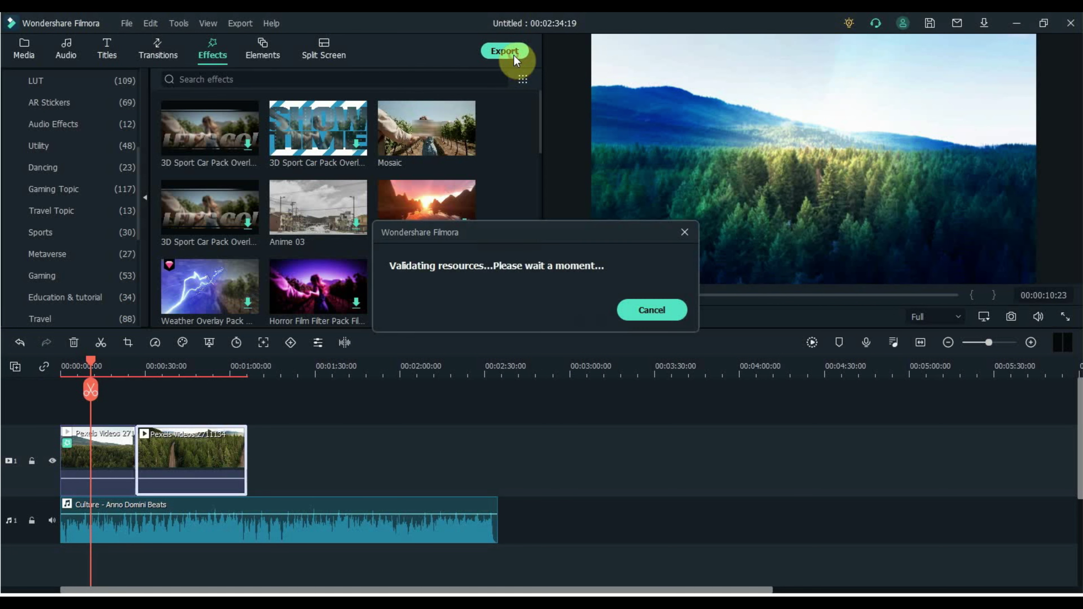